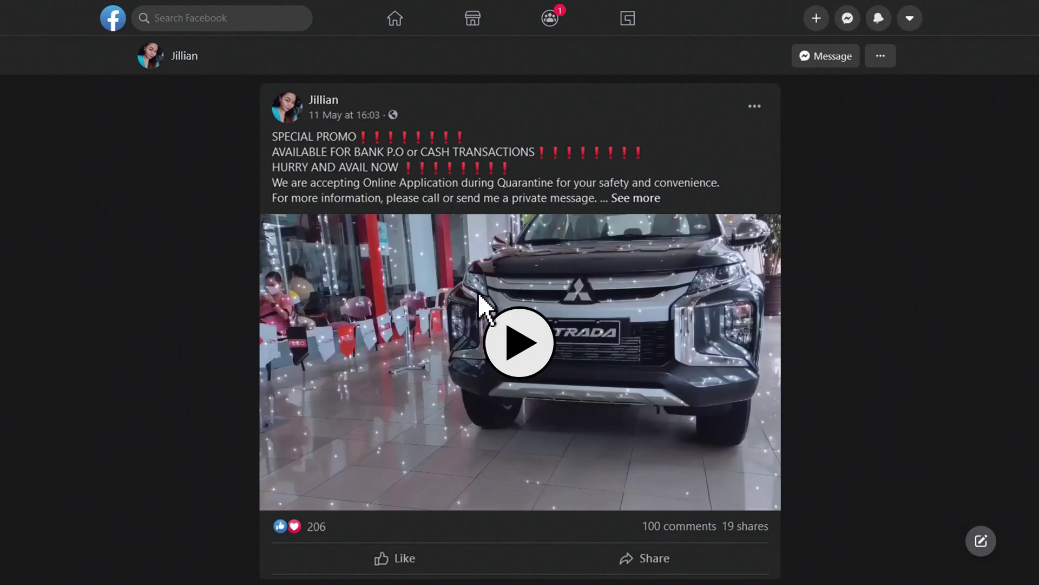
# Play the 2021 Strada GLS truck showcase video in the dealership post.
pyautogui.click(504, 321)
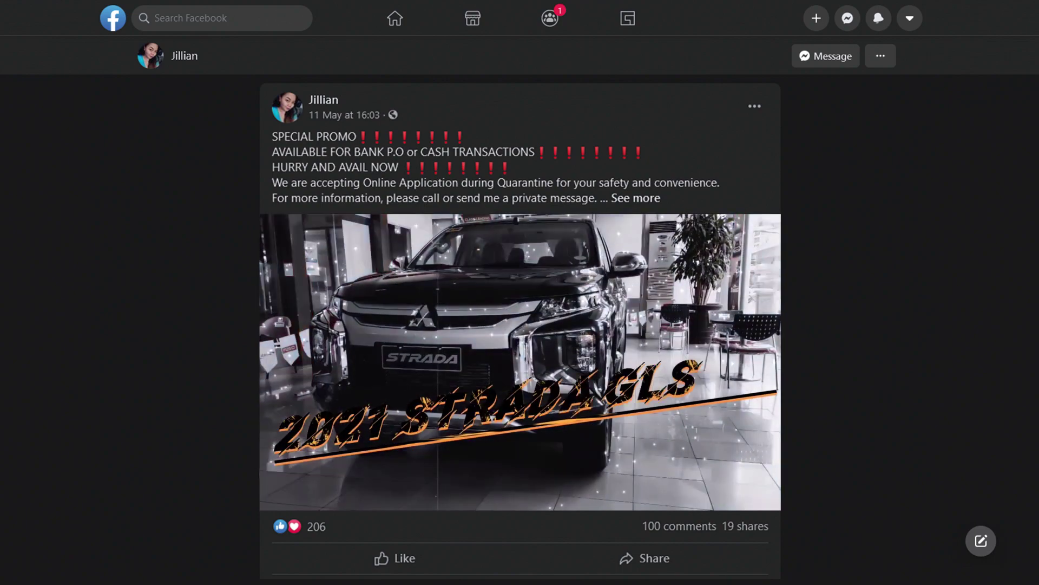